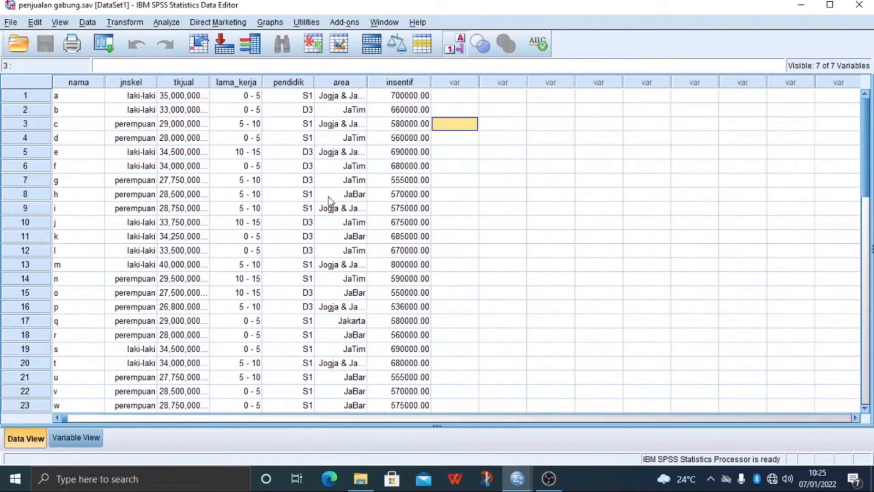
Review the variable definitions of the sales dataset and return to the data records
{"action": "left_click", "coordinate": [80, 433]}
{"action": "left_click", "coordinate": [336, 203]}
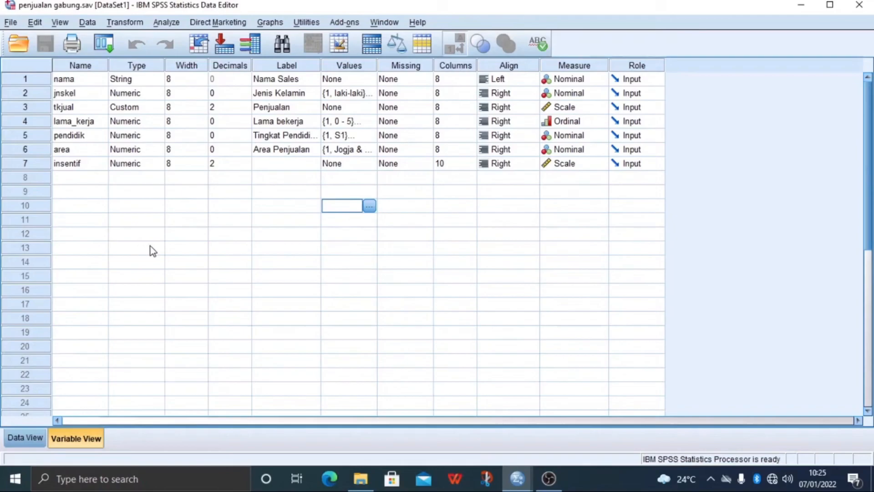
{"action": "key", "text": "ctrl+t"}
{"action": "left_click", "coordinate": [459, 97]}
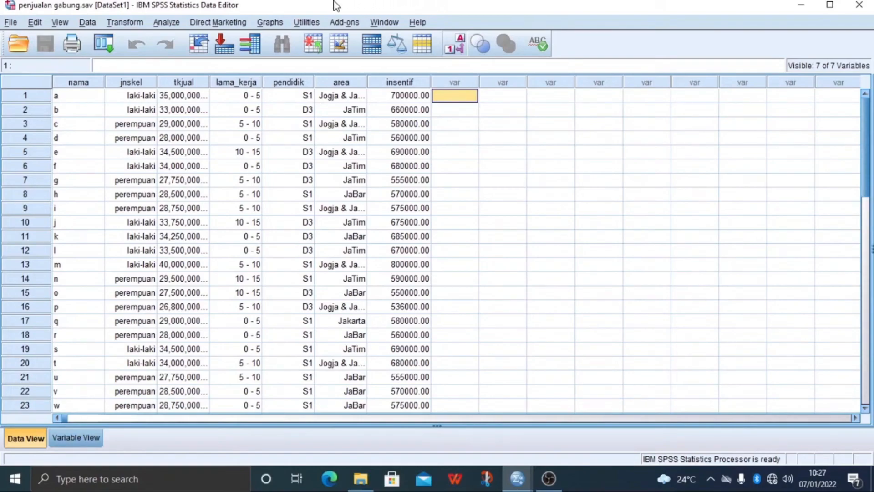
Start a Frequencies analysis with Lama bekerja and Tingkat Pendidikan as the variables
{"action": "left_click", "coordinate": [166, 22]}
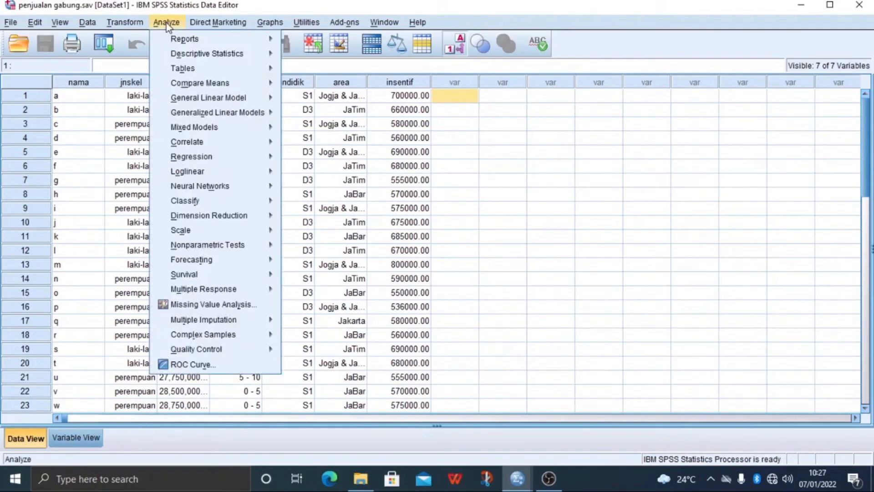
{"action": "mouse_move", "coordinate": [185, 55]}
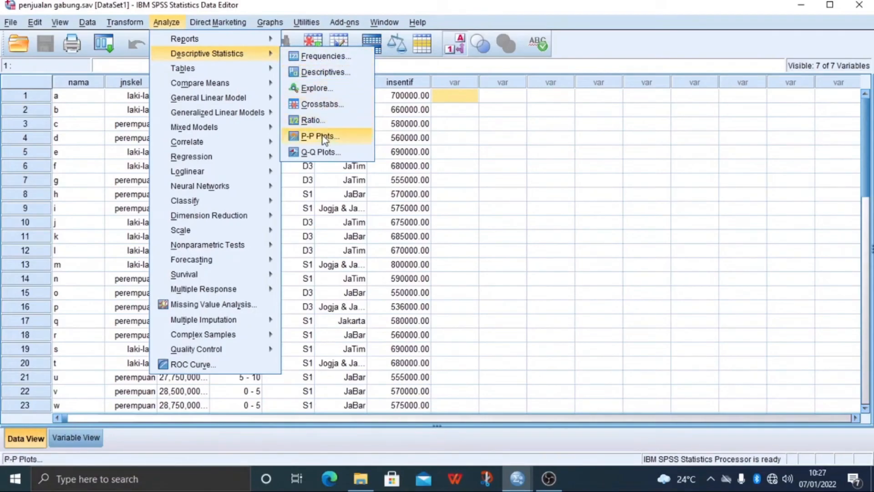
{"action": "left_click", "coordinate": [319, 57]}
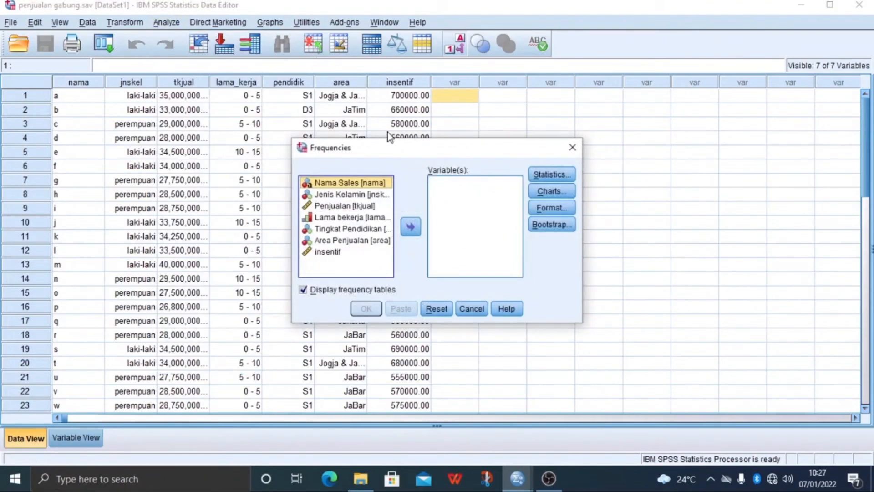
{"action": "left_click", "coordinate": [347, 220]}
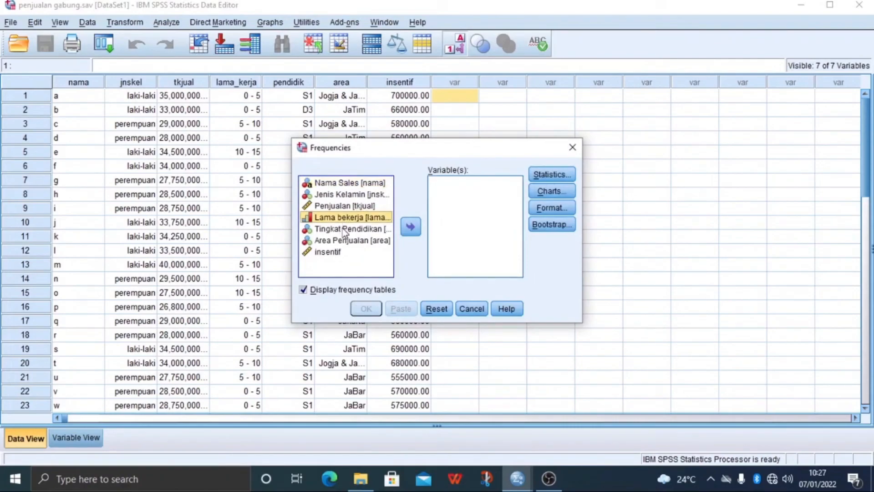
{"action": "left_click", "coordinate": [342, 229], "text": "ctrl"}
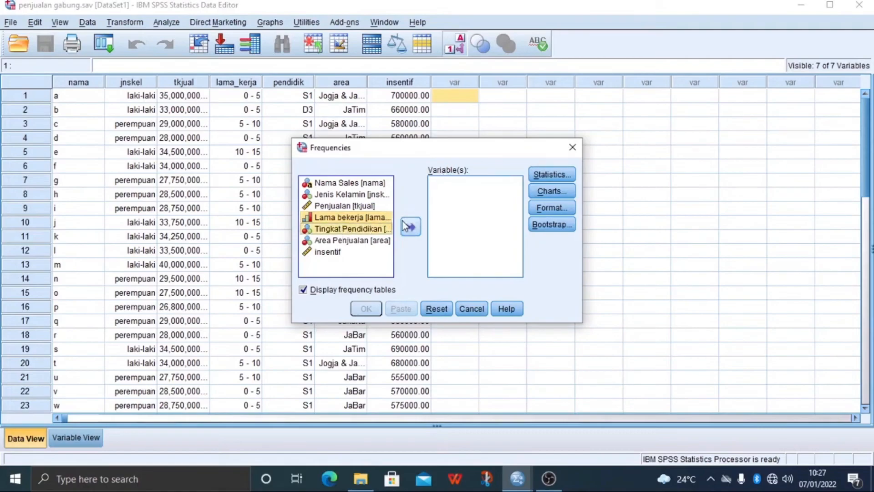
{"action": "left_click", "coordinate": [409, 227]}
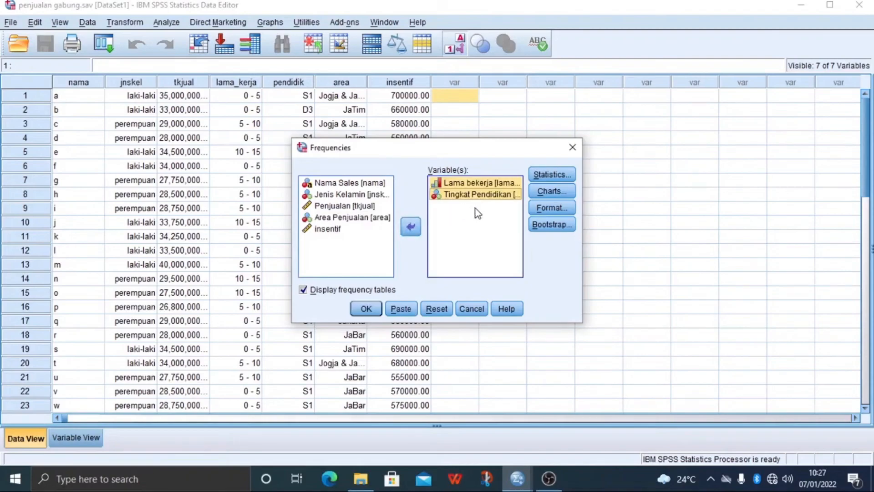
Add pie charts to the Frequencies analysis and run it
{"action": "left_click", "coordinate": [550, 191]}
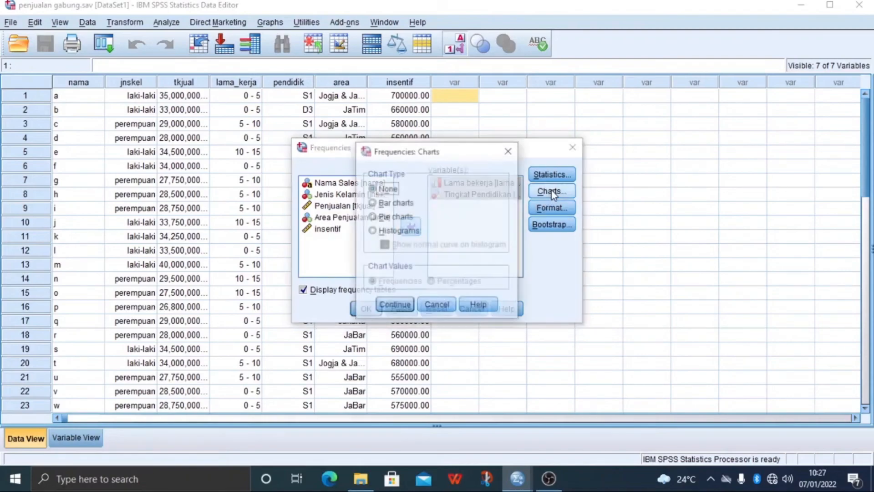
{"action": "left_click", "coordinate": [372, 217]}
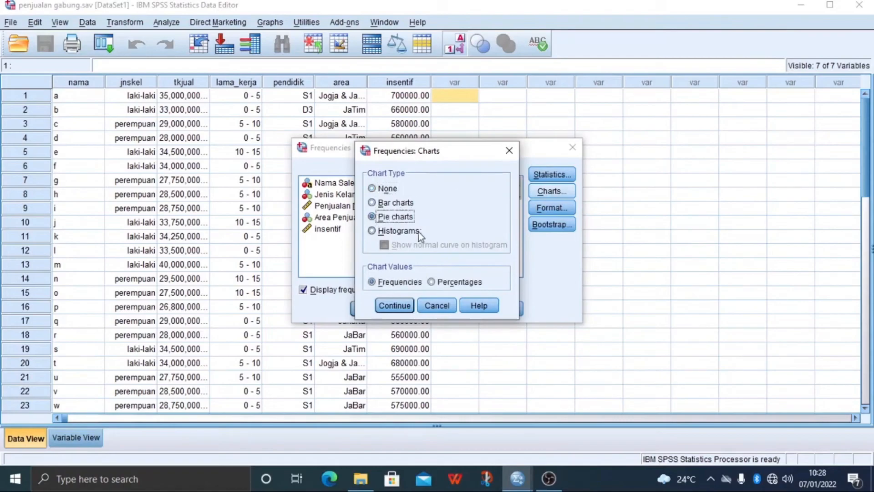
{"action": "left_click", "coordinate": [394, 301]}
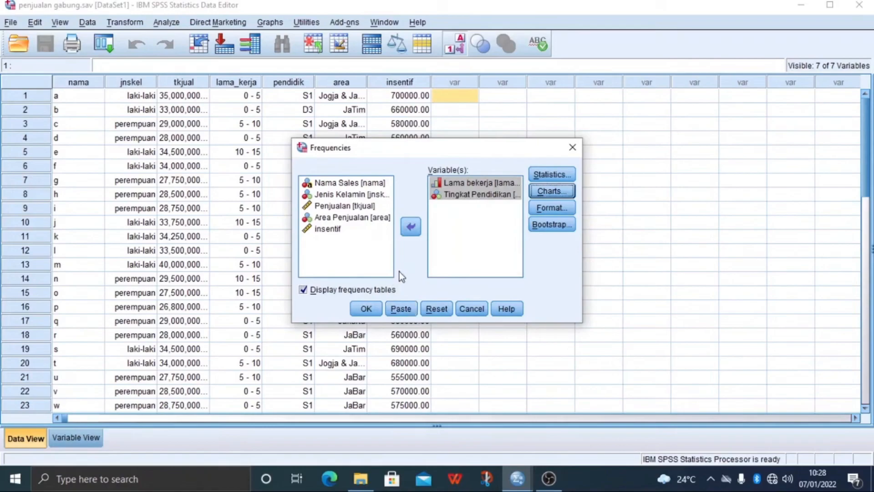
{"action": "left_click", "coordinate": [366, 309]}
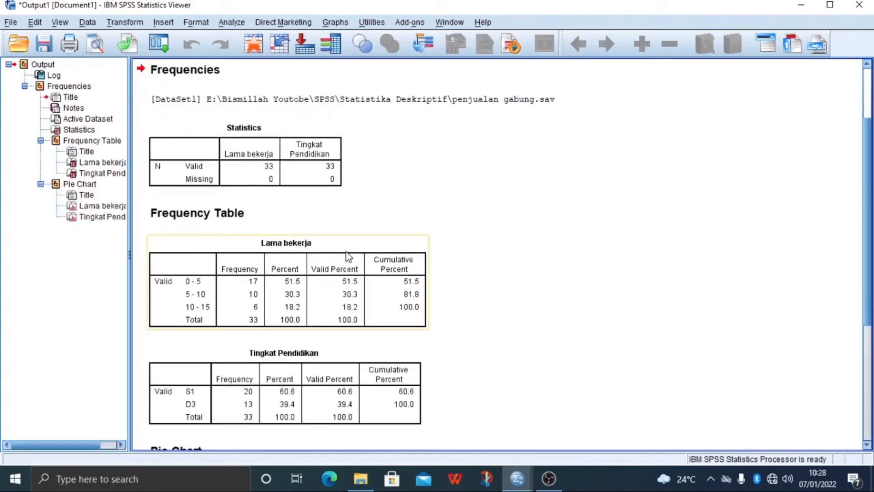
Skim the whole Frequencies output, from the statistics and frequency tables to the pie charts
{"action": "scroll", "coordinate": [335, 179], "scroll_direction": "down", "scroll_amount": 2}
{"action": "scroll", "coordinate": [335, 179], "scroll_direction": "up", "scroll_amount": 2}
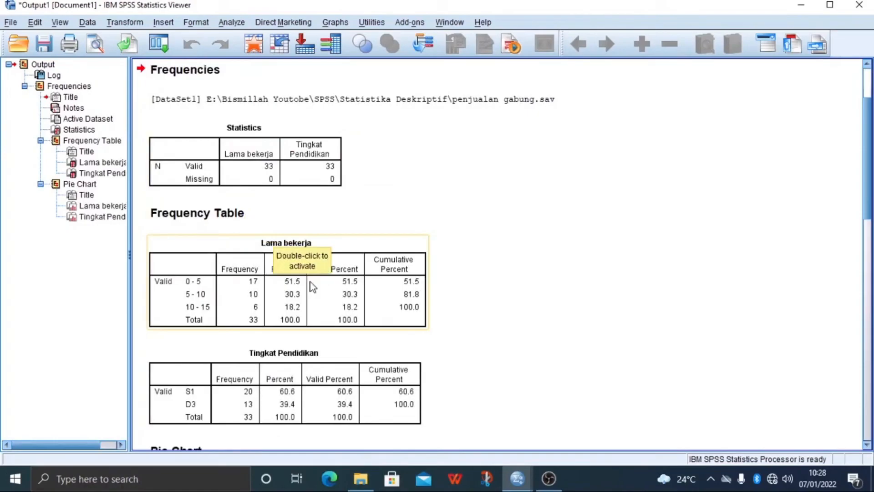
{"action": "scroll", "coordinate": [309, 282], "scroll_direction": "down", "scroll_amount": 4}
{"action": "scroll", "coordinate": [309, 282], "scroll_direction": "down", "scroll_amount": 4}
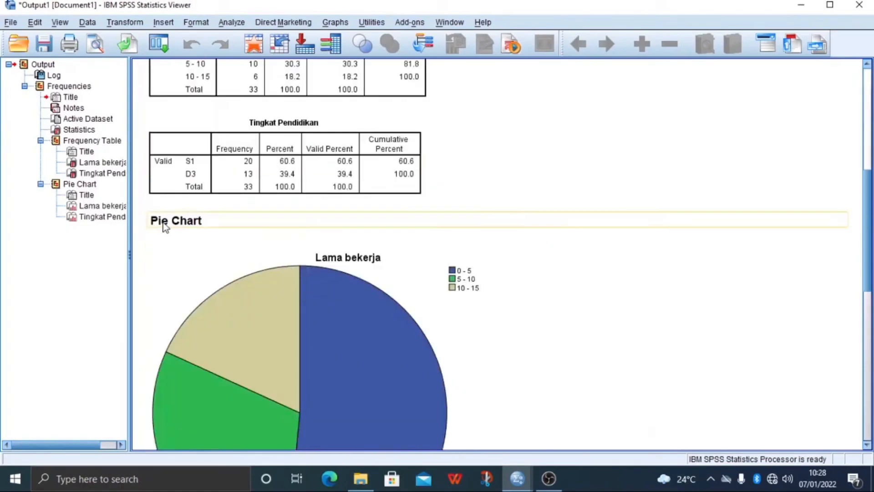
{"action": "scroll", "coordinate": [176, 231], "scroll_direction": "down", "scroll_amount": 14}
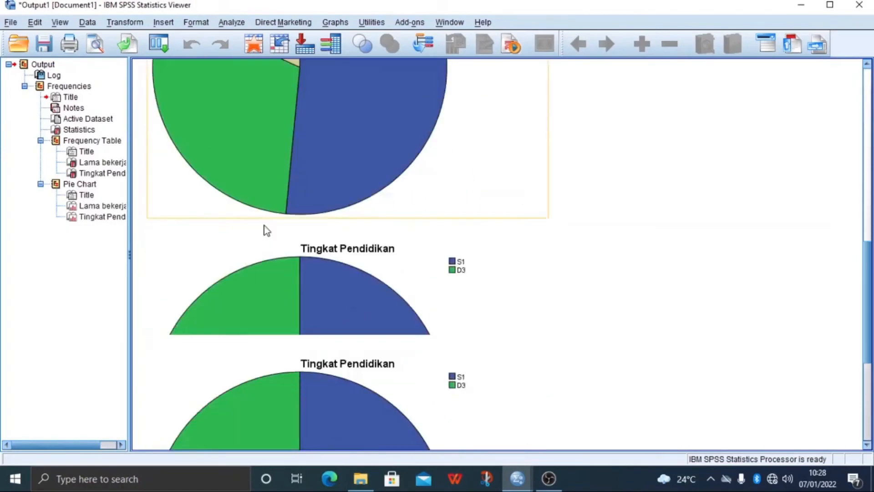
{"action": "scroll", "coordinate": [266, 230], "scroll_direction": "up", "scroll_amount": 14}
{"action": "scroll", "coordinate": [266, 231], "scroll_direction": "up", "scroll_amount": 12}
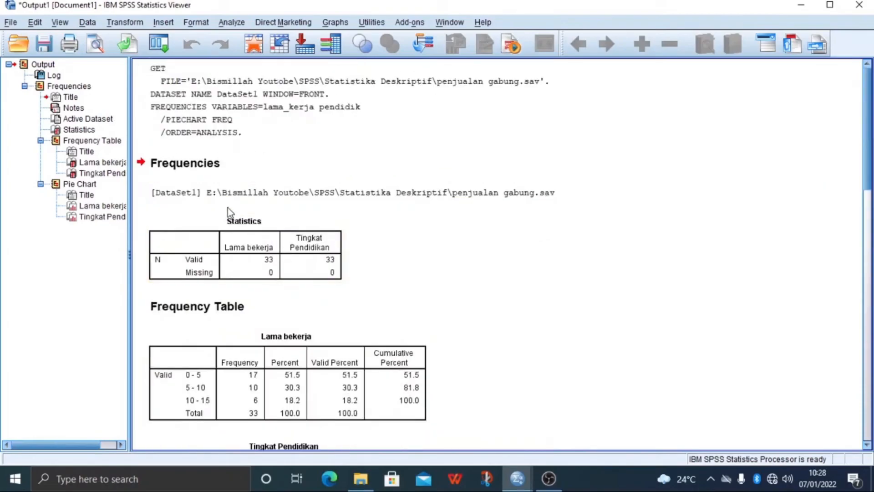
Examine the Statistics table and the frequency tables for Lama bekerja and Tingkat Pendidikan
{"action": "left_click", "coordinate": [264, 221]}
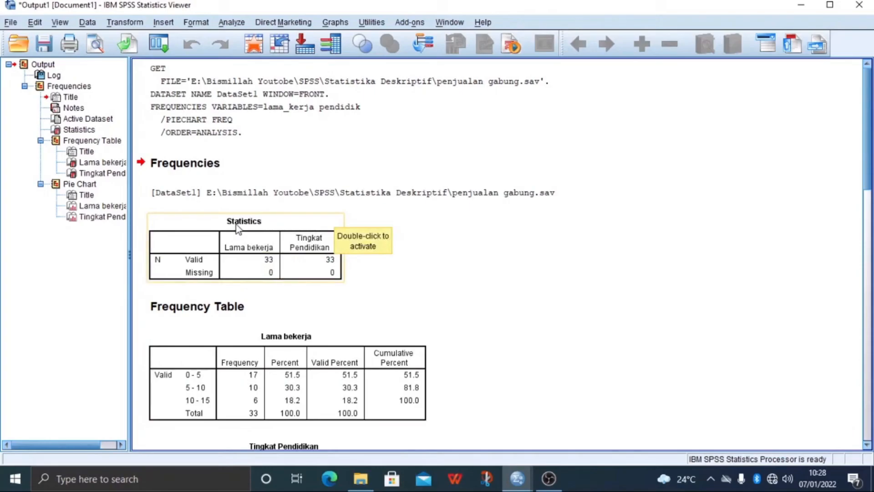
{"action": "scroll", "coordinate": [428, 233], "scroll_direction": "down", "scroll_amount": 3}
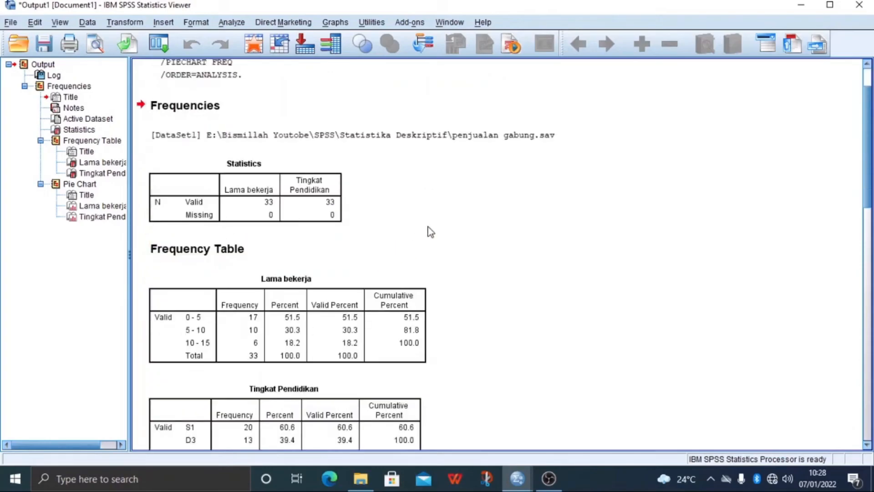
{"action": "scroll", "coordinate": [428, 227], "scroll_direction": "down", "scroll_amount": 3}
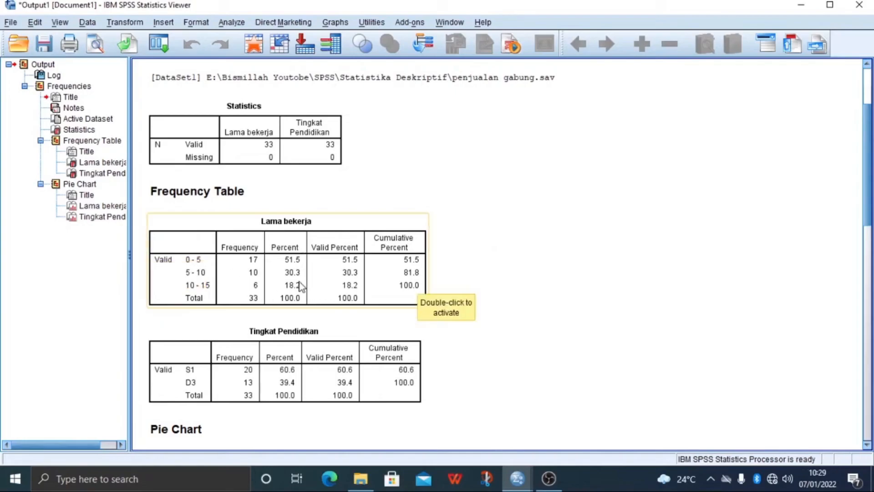
{"action": "scroll", "coordinate": [355, 273], "scroll_direction": "down", "scroll_amount": 3}
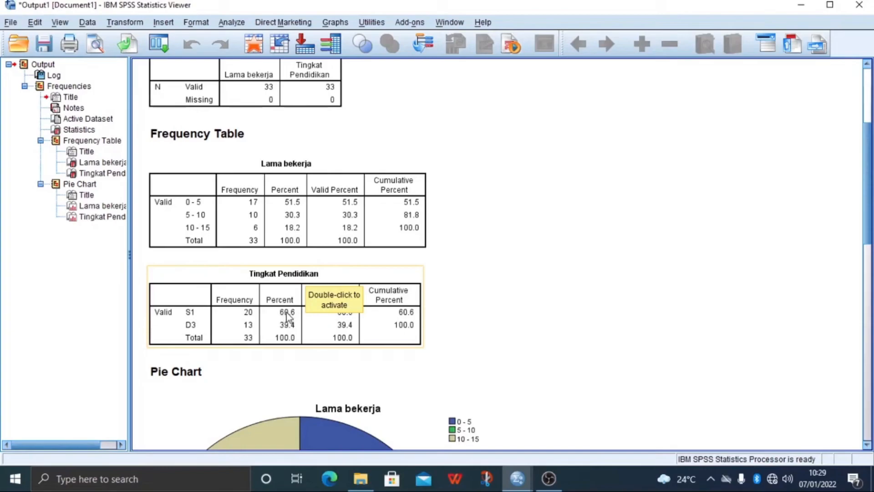
{"action": "left_click", "coordinate": [463, 310]}
Examine the pie charts for Lama bekerja and Tingkat Pendidikan in the output
{"action": "scroll", "coordinate": [462, 310], "scroll_direction": "down", "scroll_amount": 3}
{"action": "scroll", "coordinate": [461, 313], "scroll_direction": "down", "scroll_amount": 5}
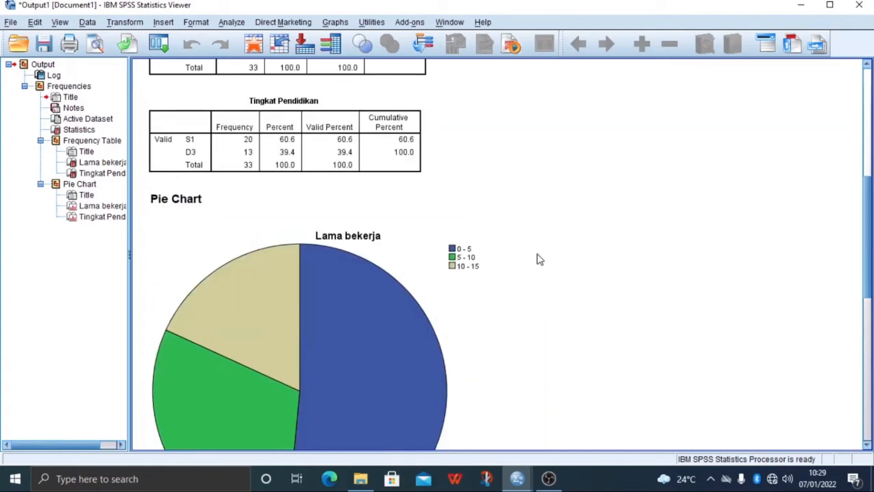
{"action": "left_click", "coordinate": [519, 263]}
{"action": "scroll", "coordinate": [519, 264], "scroll_direction": "down", "scroll_amount": 15}
{"action": "scroll", "coordinate": [343, 273], "scroll_direction": "up", "scroll_amount": 10}
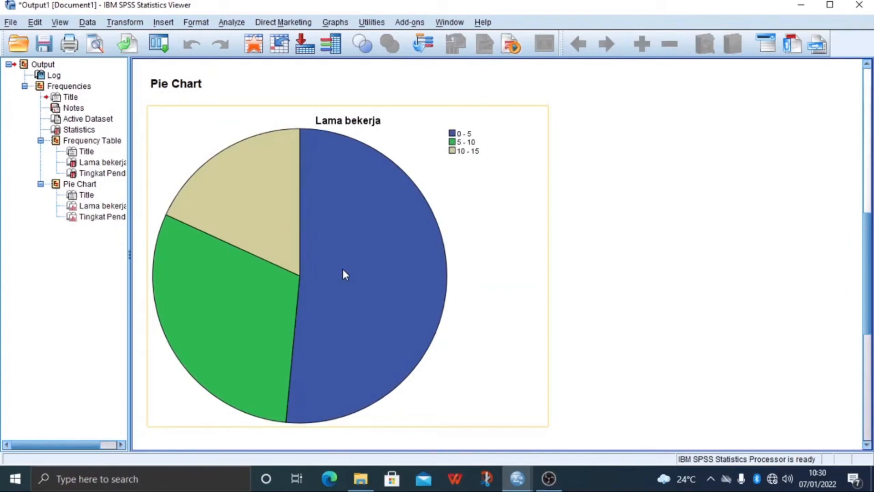
{"action": "scroll", "coordinate": [389, 268], "scroll_direction": "down", "scroll_amount": 8}
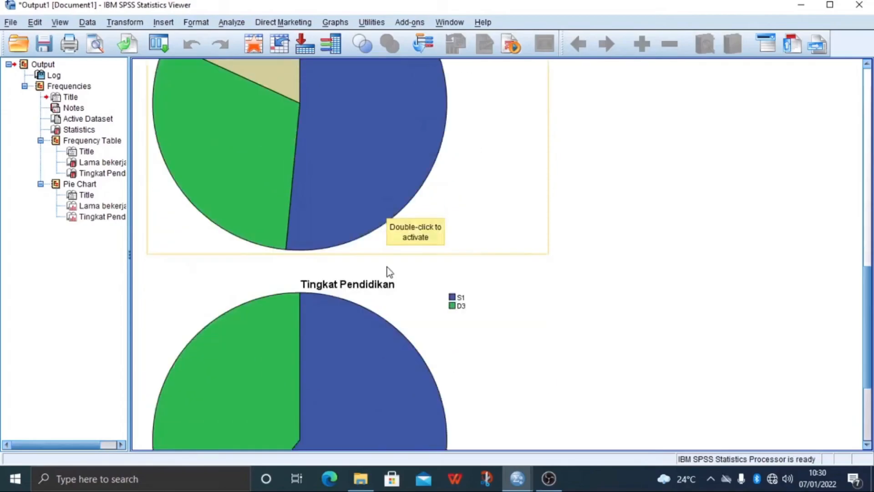
{"action": "scroll", "coordinate": [485, 264], "scroll_direction": "up", "scroll_amount": 10}
{"action": "scroll", "coordinate": [484, 264], "scroll_direction": "up", "scroll_amount": 10}
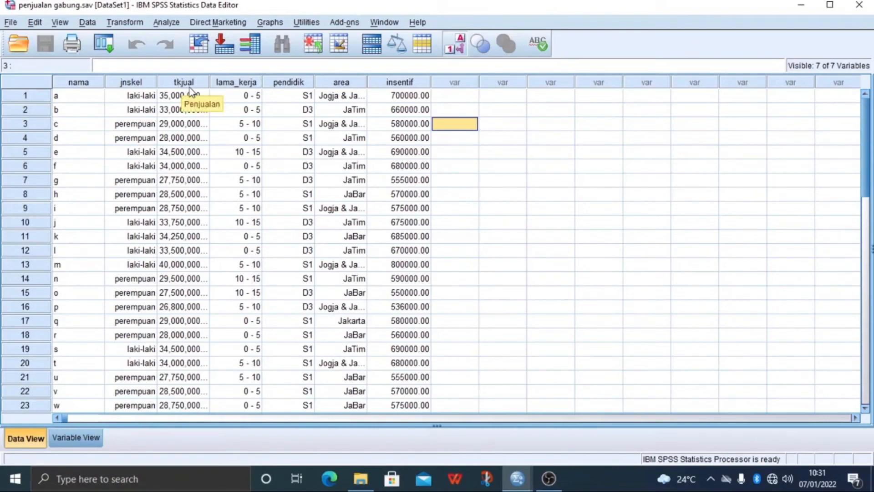
Set up a new Frequencies analysis, replacing Lama bekerja and Tingkat Pendidikan with Penjualan [tkjual] as the only variable
{"action": "left_click", "coordinate": [169, 23]}
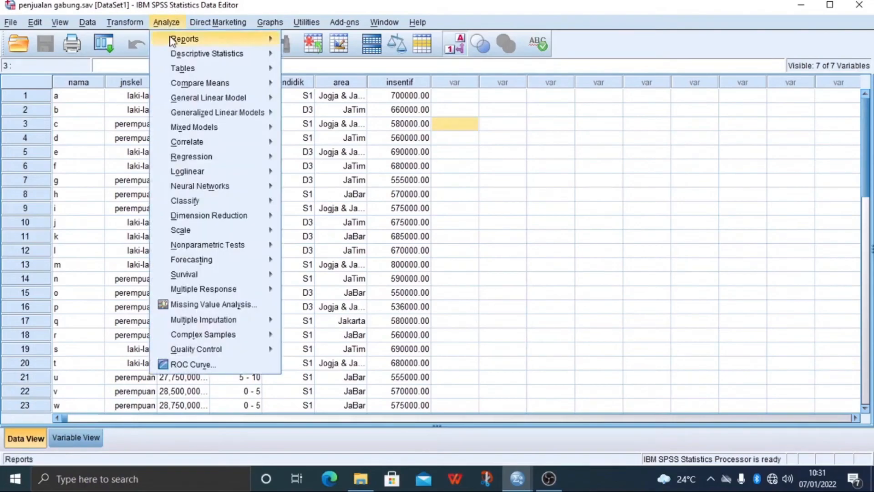
{"action": "mouse_move", "coordinate": [171, 57]}
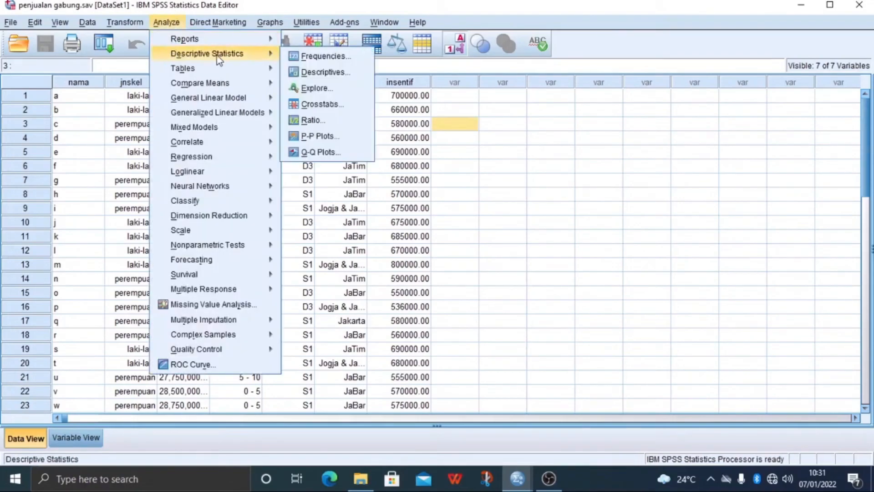
{"action": "left_click", "coordinate": [328, 58]}
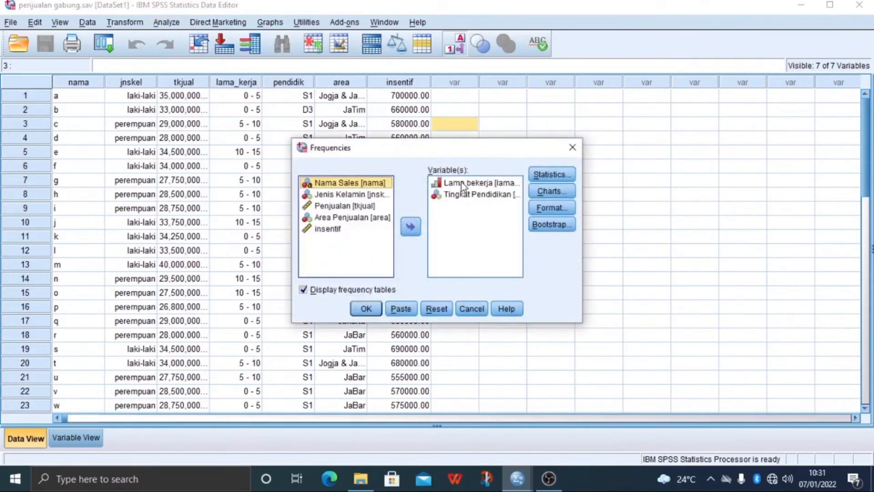
{"action": "left_click", "coordinate": [462, 183]}
{"action": "left_click", "coordinate": [464, 199]}
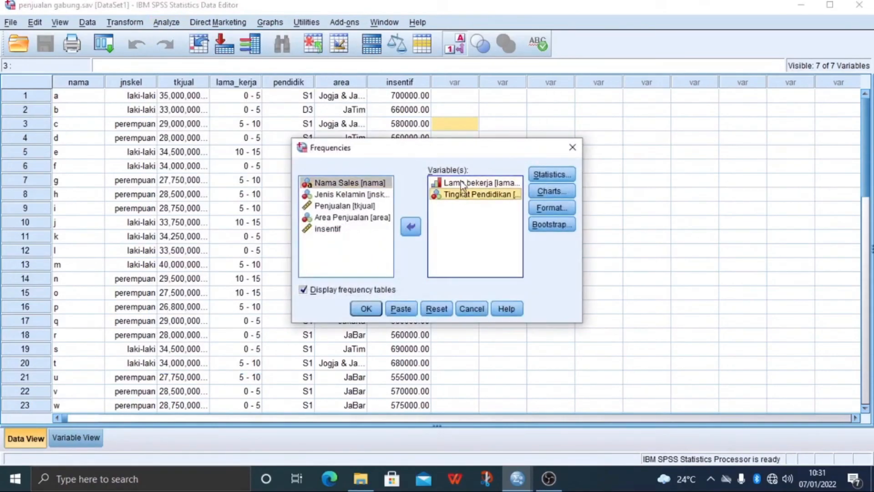
{"action": "left_click", "coordinate": [462, 183], "text": "ctrl"}
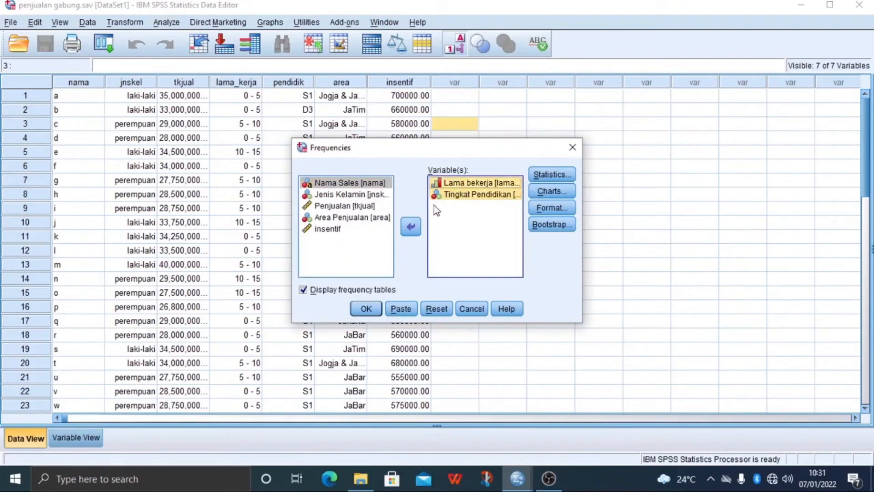
{"action": "left_click", "coordinate": [415, 226]}
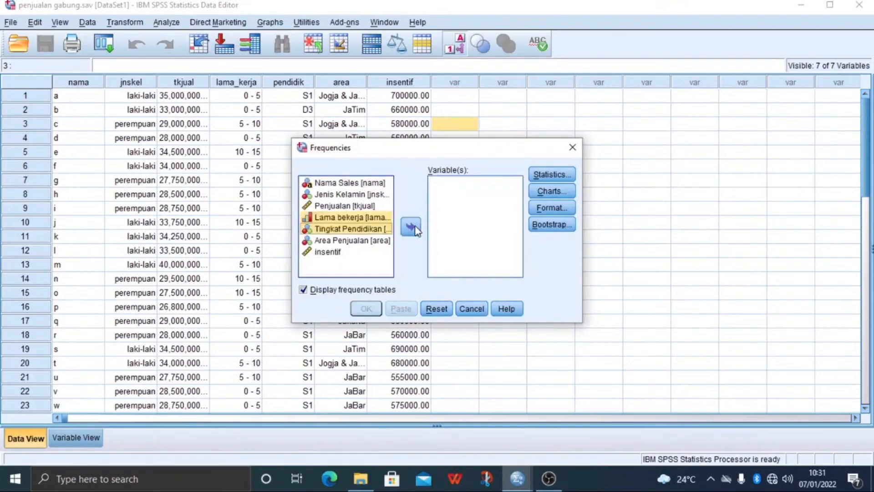
{"action": "left_click", "coordinate": [373, 207]}
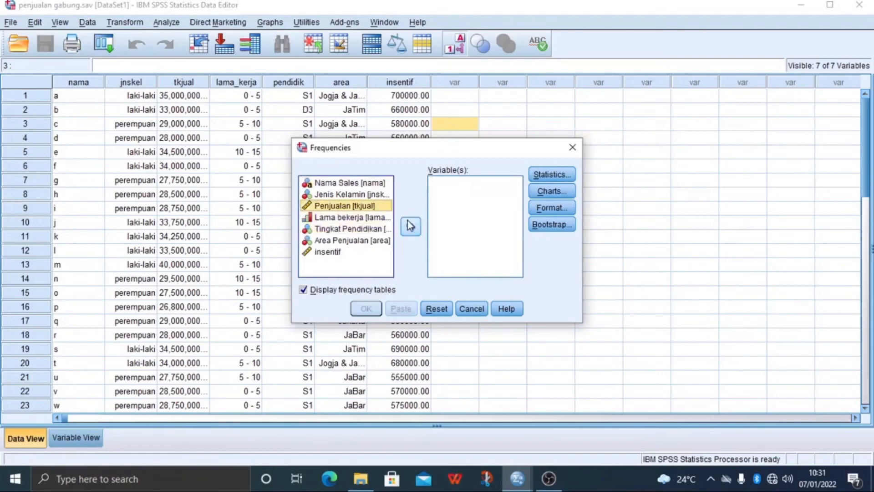
{"action": "left_click", "coordinate": [415, 232]}
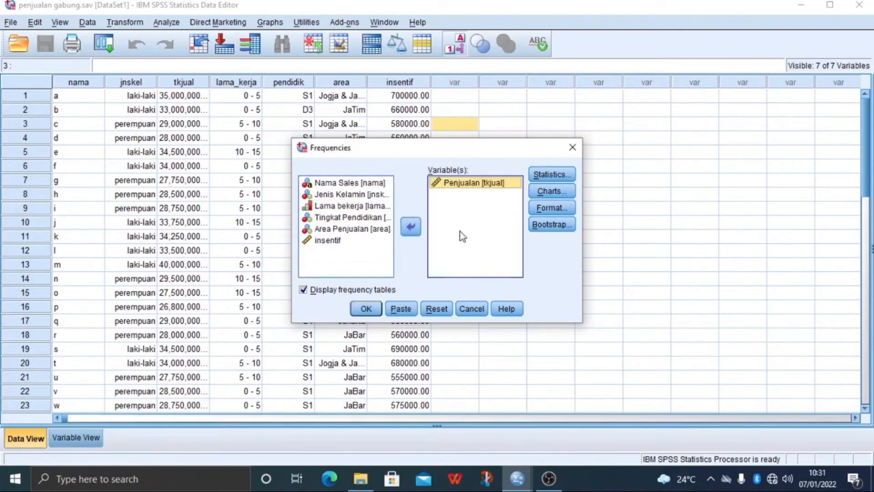
Request quartiles, mean, median, mode, skewness, kurtosis, standard deviation and S.E. mean as the statistics for Penjualan
{"action": "left_click", "coordinate": [559, 178]}
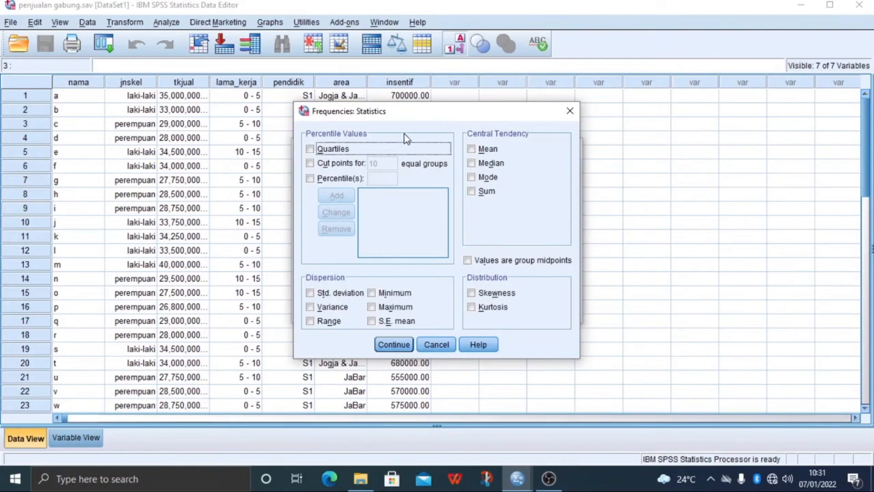
{"action": "left_click", "coordinate": [309, 150]}
{"action": "left_click", "coordinate": [484, 148]}
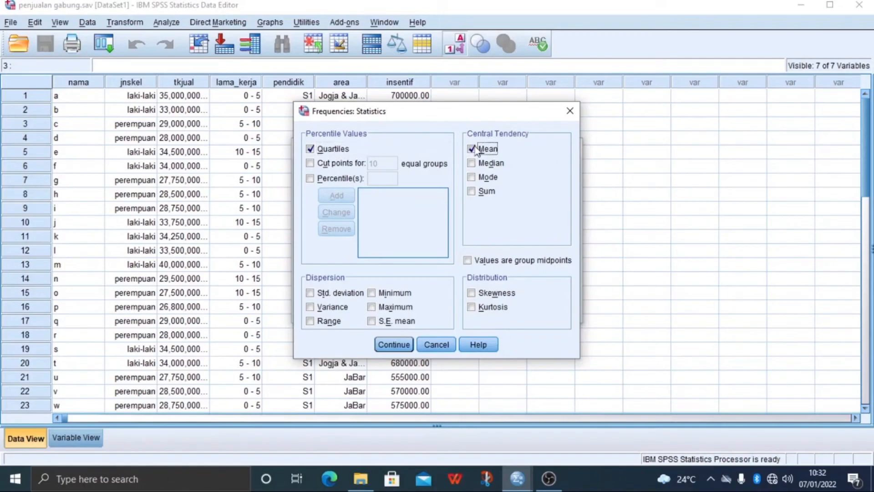
{"action": "left_click", "coordinate": [471, 164]}
{"action": "left_click", "coordinate": [473, 180]}
{"action": "left_click", "coordinate": [471, 293]}
{"action": "left_click", "coordinate": [472, 308]}
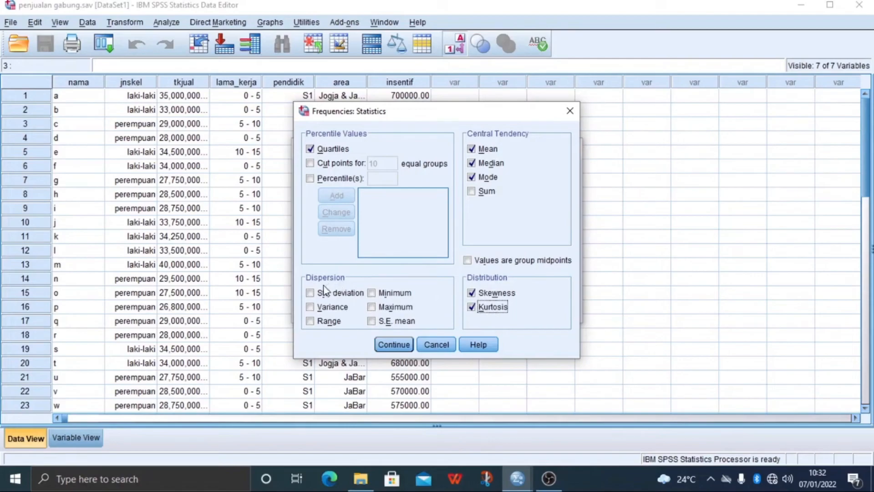
{"action": "left_click", "coordinate": [310, 296]}
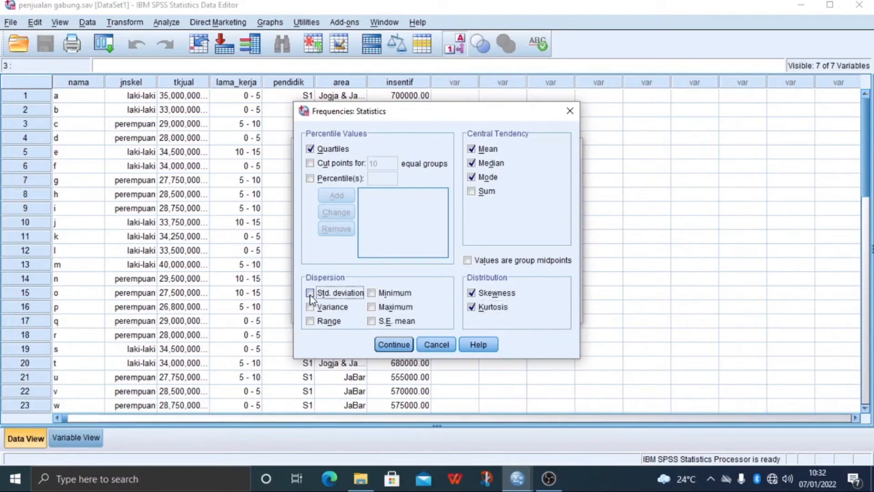
{"action": "left_click", "coordinate": [372, 321]}
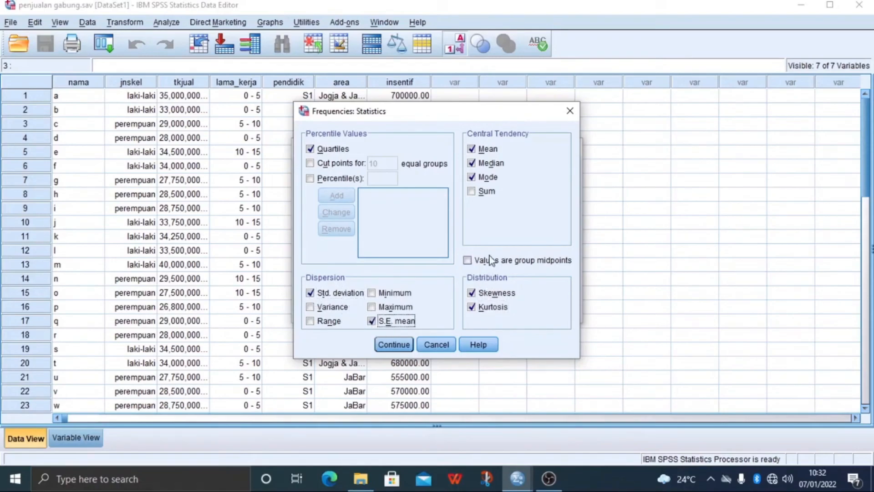
{"action": "left_click", "coordinate": [394, 344]}
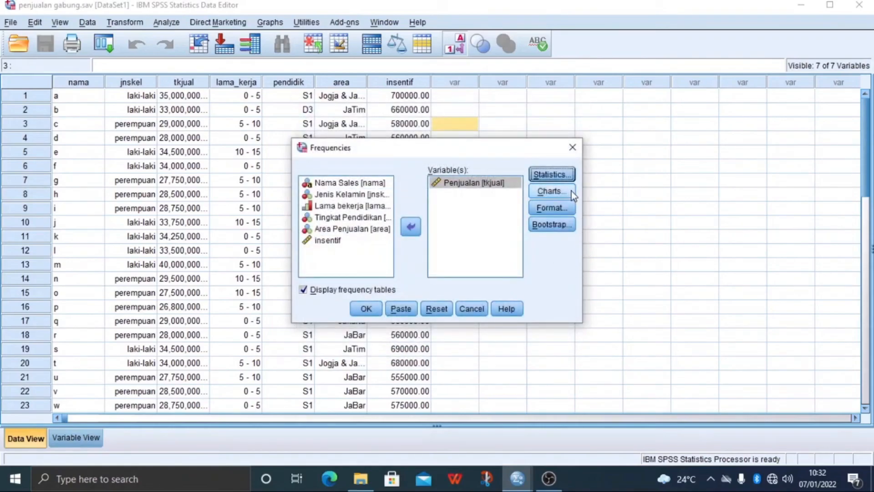
Set the chart type to histograms with the normal curve shown and run the Frequencies analysis
{"action": "left_click", "coordinate": [548, 192]}
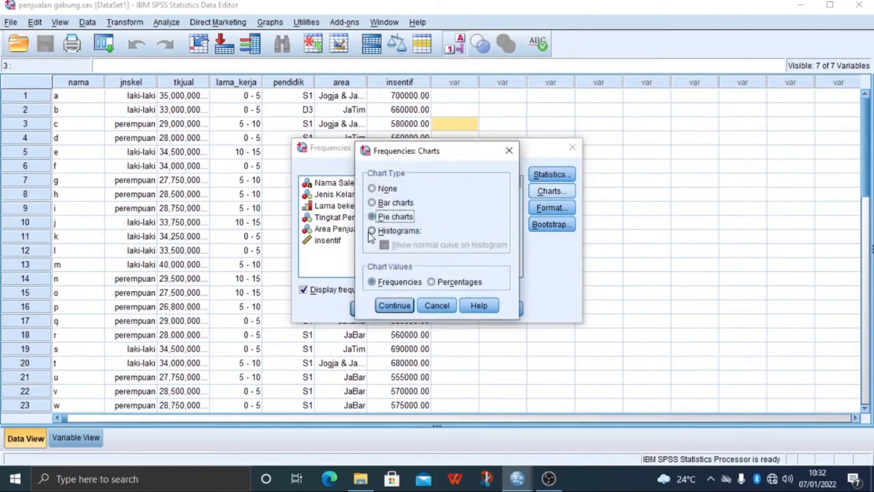
{"action": "left_click", "coordinate": [414, 232]}
{"action": "left_click", "coordinate": [388, 245]}
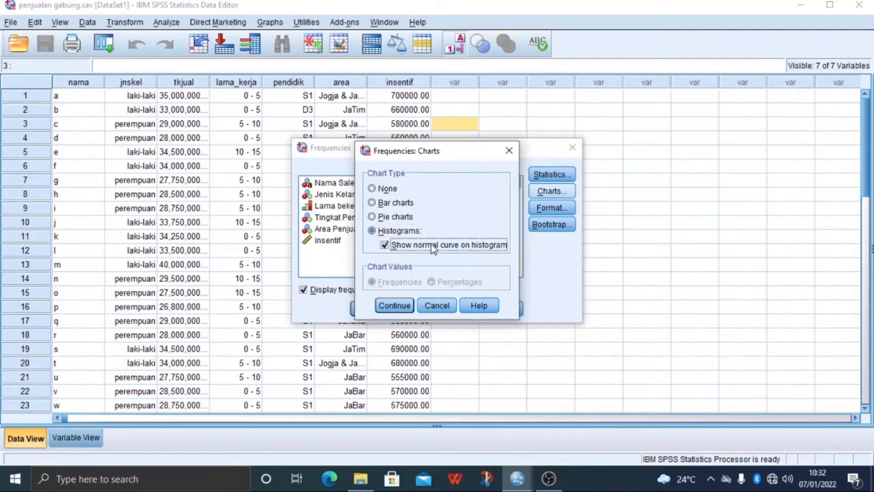
{"action": "left_click", "coordinate": [394, 305]}
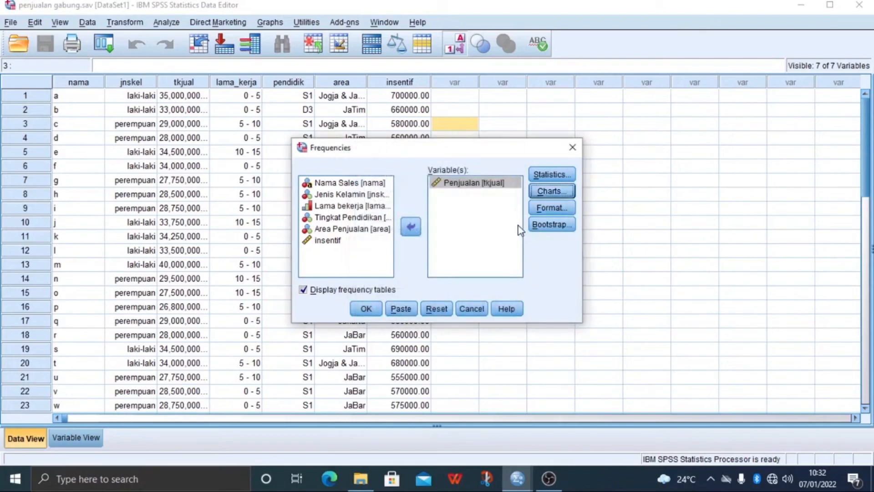
{"action": "left_click", "coordinate": [369, 310]}
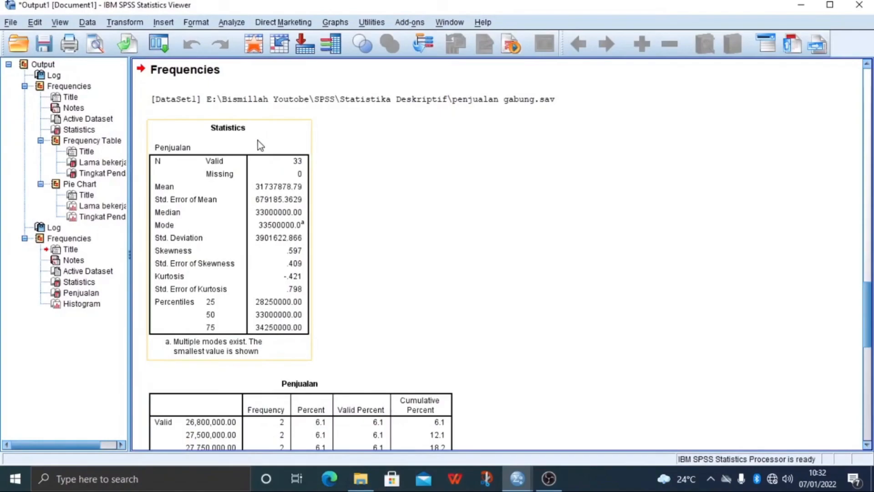
Skim the new Frequencies output and examine the Statistics table for Penjualan
{"action": "scroll", "coordinate": [286, 168], "scroll_direction": "down", "scroll_amount": 10}
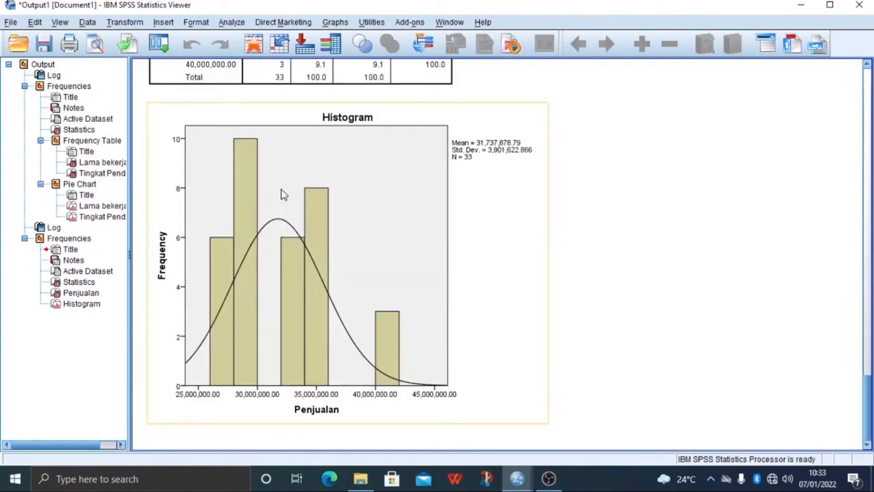
{"action": "scroll", "coordinate": [346, 234], "scroll_direction": "up", "scroll_amount": 8}
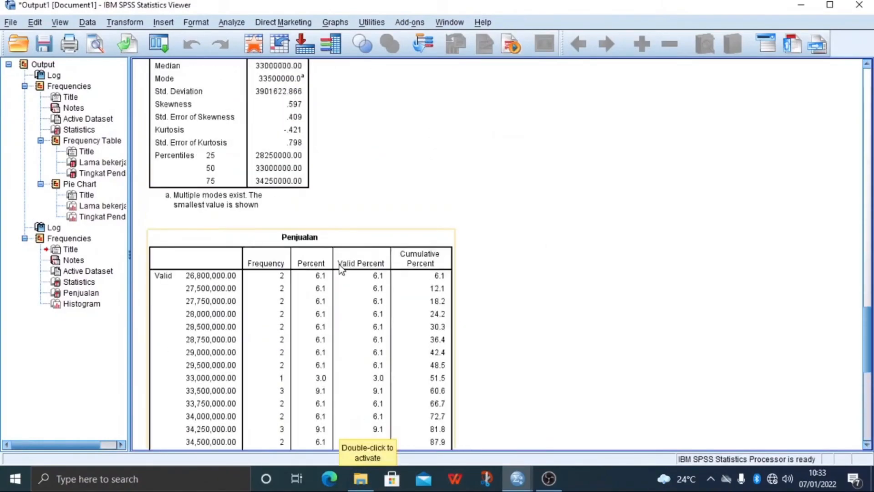
{"action": "scroll", "coordinate": [346, 249], "scroll_direction": "up", "scroll_amount": 4}
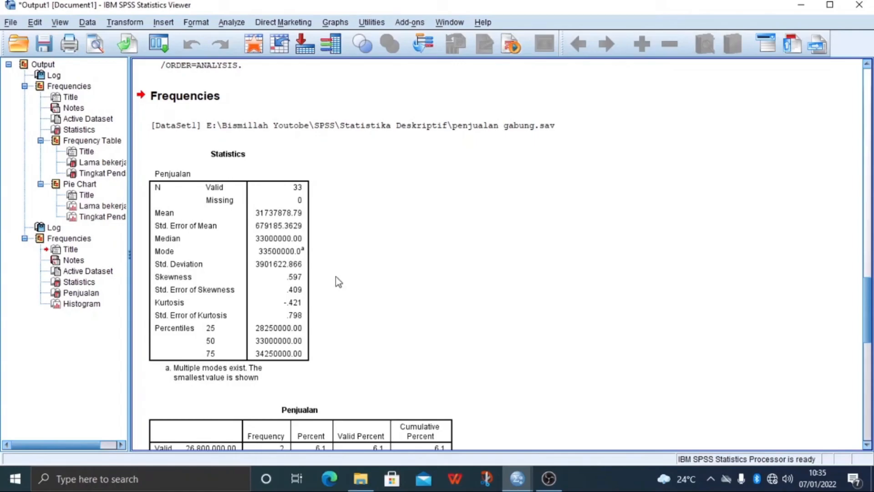
{"action": "left_click", "coordinate": [191, 273]}
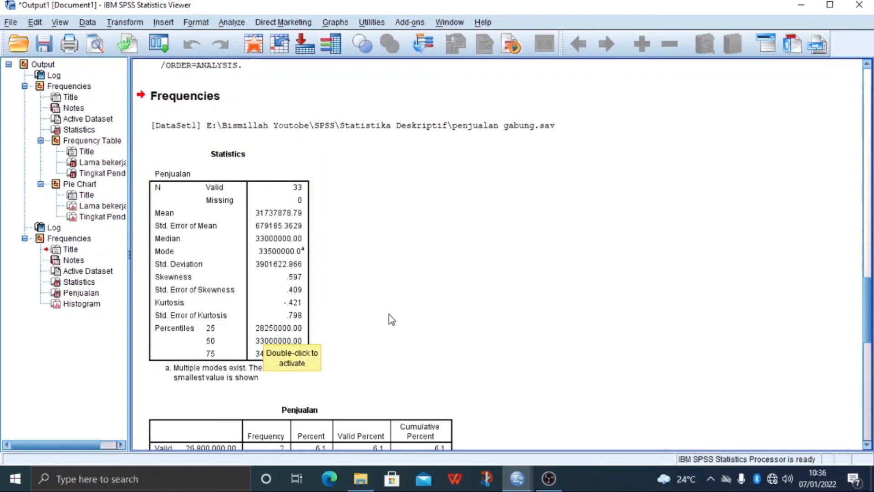
Examine the Penjualan frequency table with its frequencies and percentages for each sales value
{"action": "scroll", "coordinate": [327, 291], "scroll_direction": "down", "scroll_amount": 5}
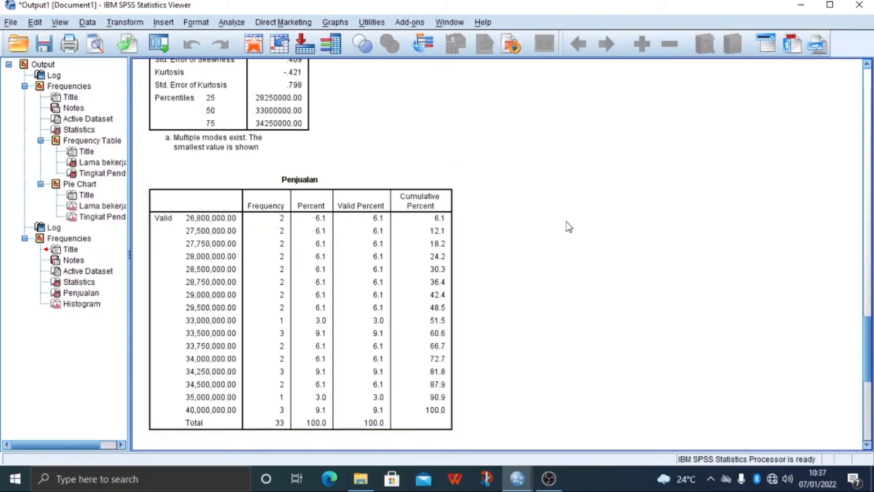
{"action": "scroll", "coordinate": [569, 225], "scroll_direction": "down", "scroll_amount": 4}
{"action": "scroll", "coordinate": [285, 244], "scroll_direction": "up", "scroll_amount": 4}
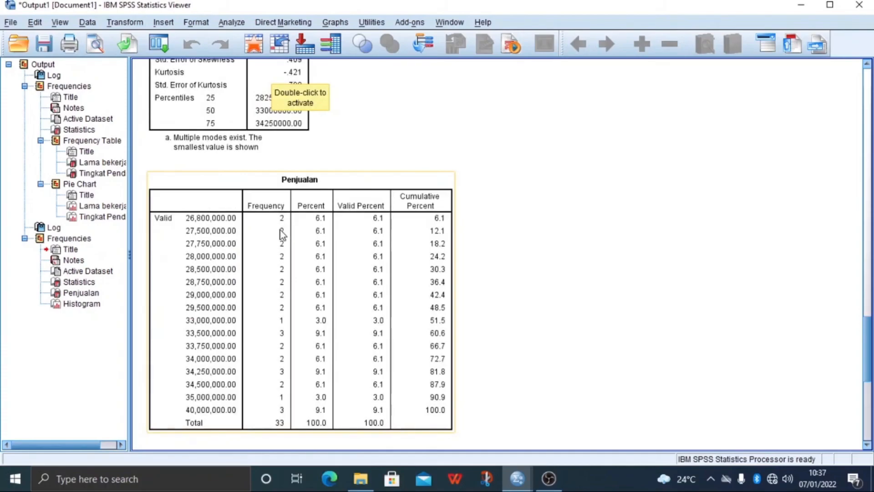
{"action": "scroll", "coordinate": [280, 230], "scroll_direction": "down", "scroll_amount": 3}
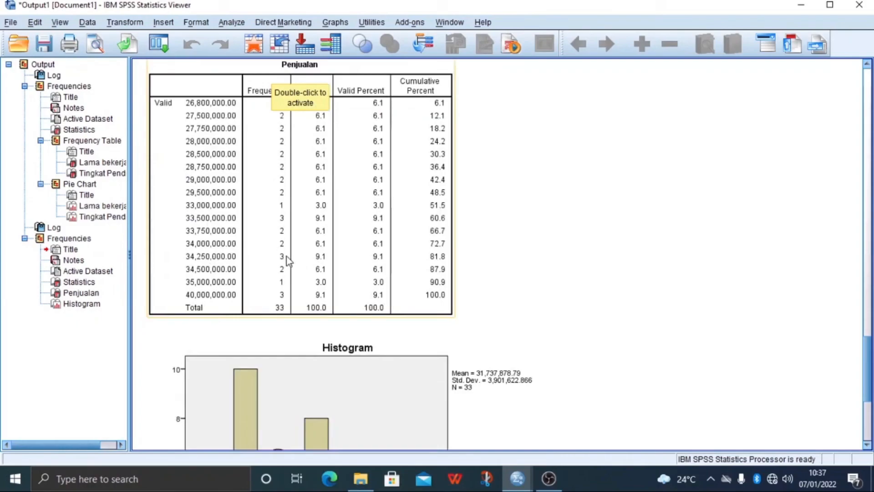
{"action": "left_click", "coordinate": [282, 222]}
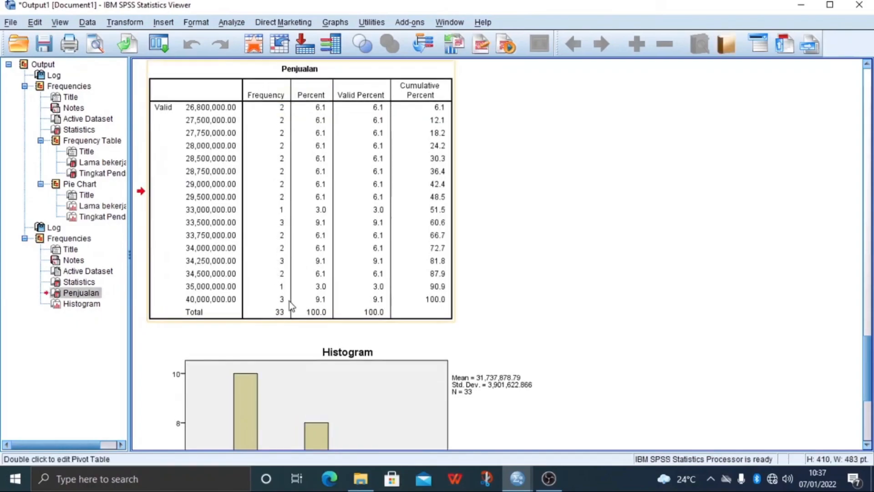
Examine the Penjualan histogram and its normal curve at the end of the output
{"action": "scroll", "coordinate": [383, 230], "scroll_direction": "down", "scroll_amount": 5}
{"action": "scroll", "coordinate": [473, 266], "scroll_direction": "down", "scroll_amount": 2}
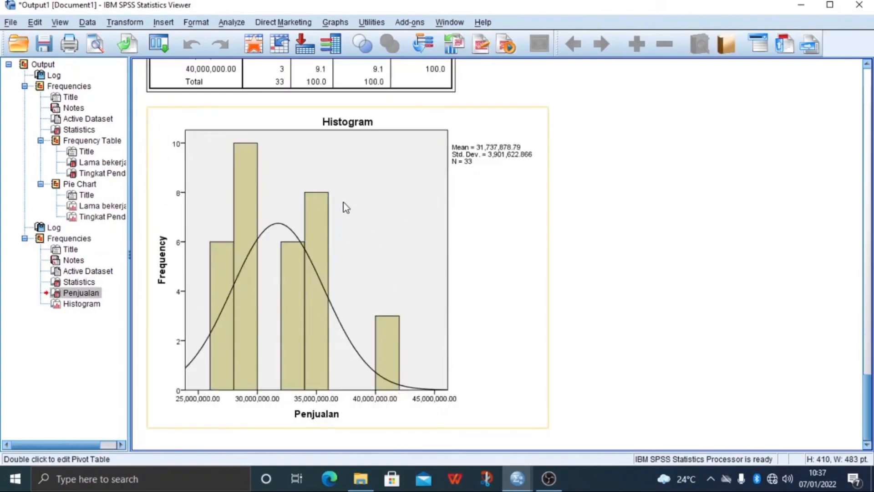
{"action": "scroll", "coordinate": [403, 238], "scroll_direction": "up", "scroll_amount": 10}
{"action": "scroll", "coordinate": [403, 238], "scroll_direction": "down", "scroll_amount": 10}
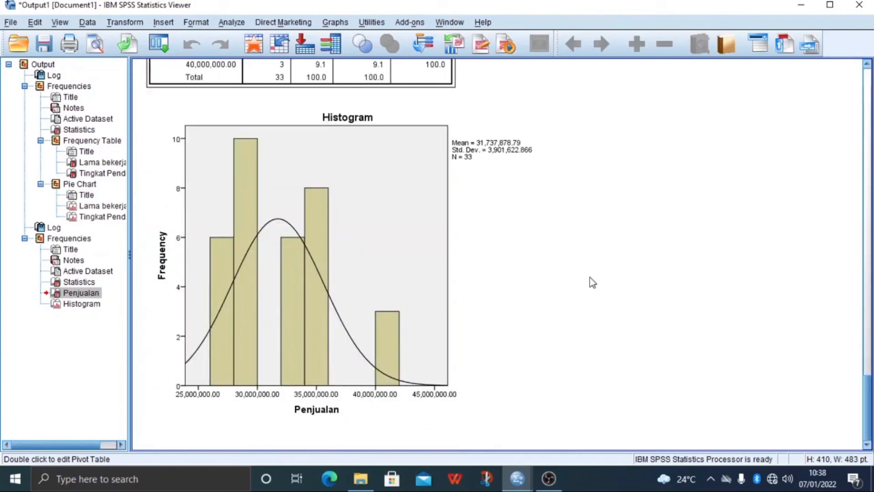
{"action": "left_click", "coordinate": [533, 310]}
{"action": "left_click", "coordinate": [552, 294]}
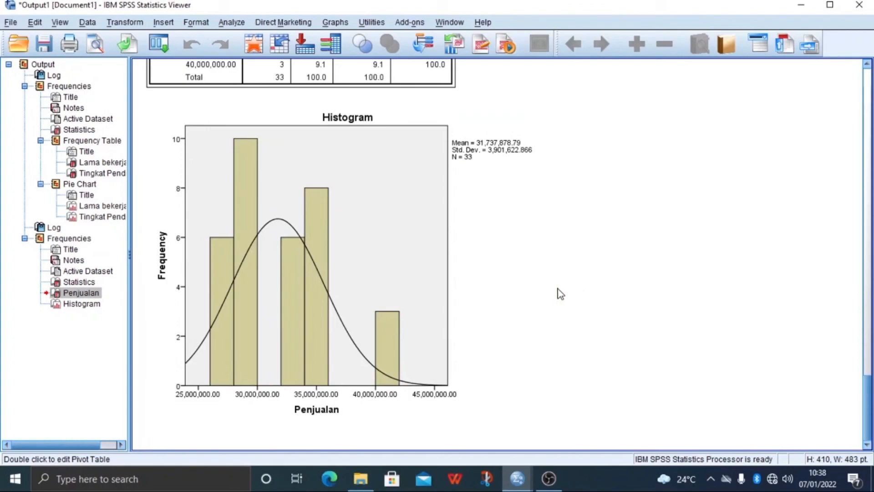